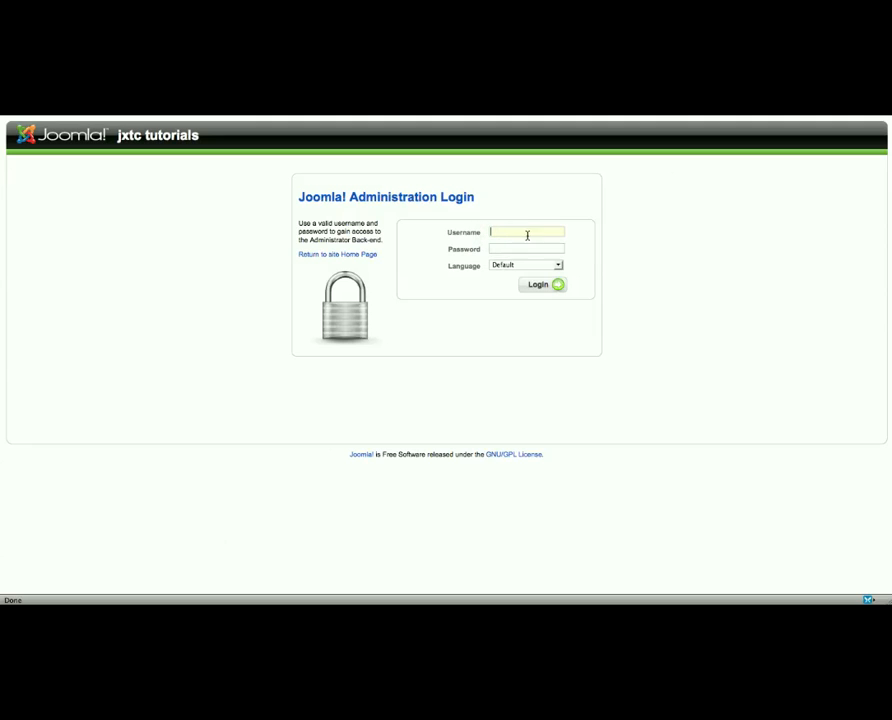
# Log in to the Joomla administration with the username admin and the account password.
pyautogui.write('admin')
pyautogui.press('Tab')
pyautogui.write('••••••')
pyautogui.press('Return')
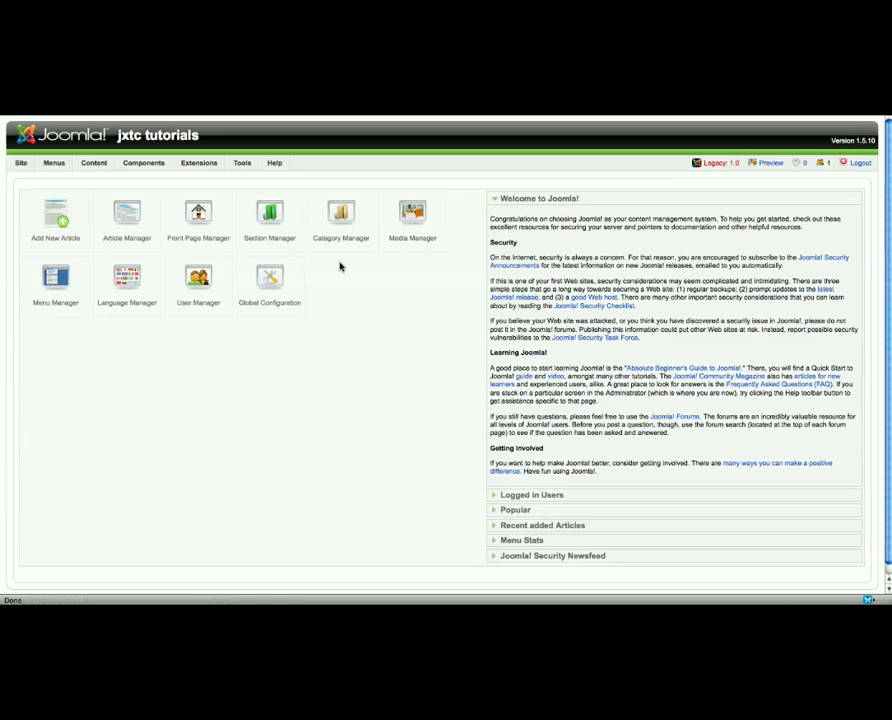
# Open Community Builder's plugin management and go to the Install New Plugin area.
pyautogui.moveTo(155, 168)
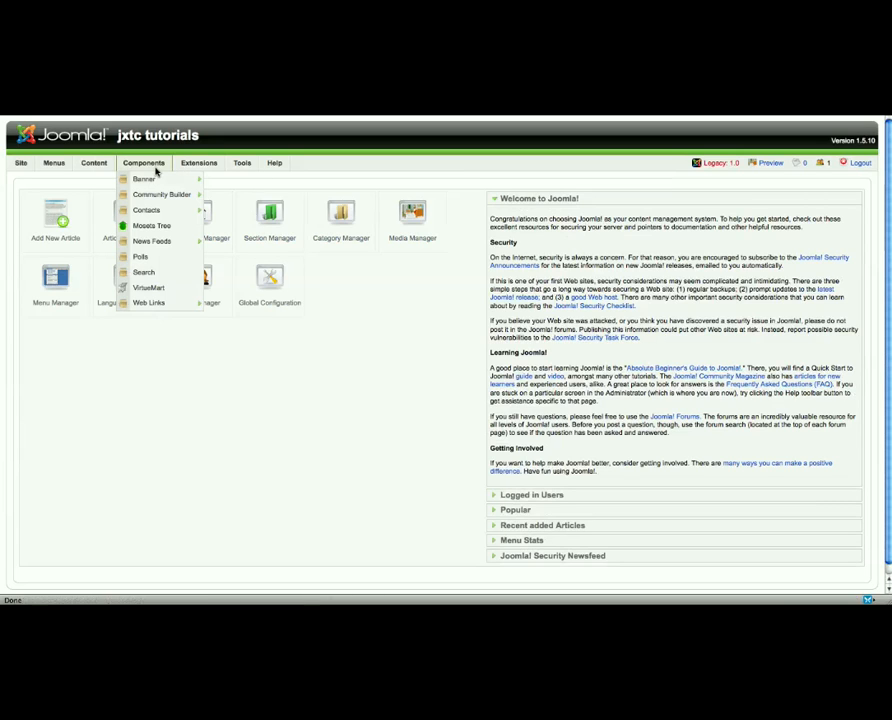
pyautogui.moveTo(160, 196)
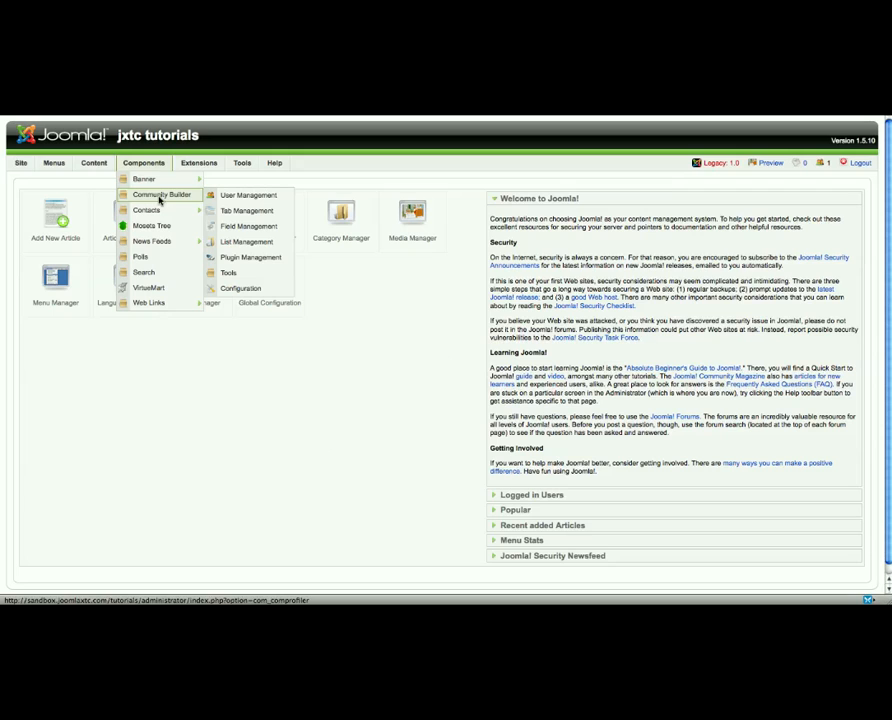
pyautogui.click(245, 258)
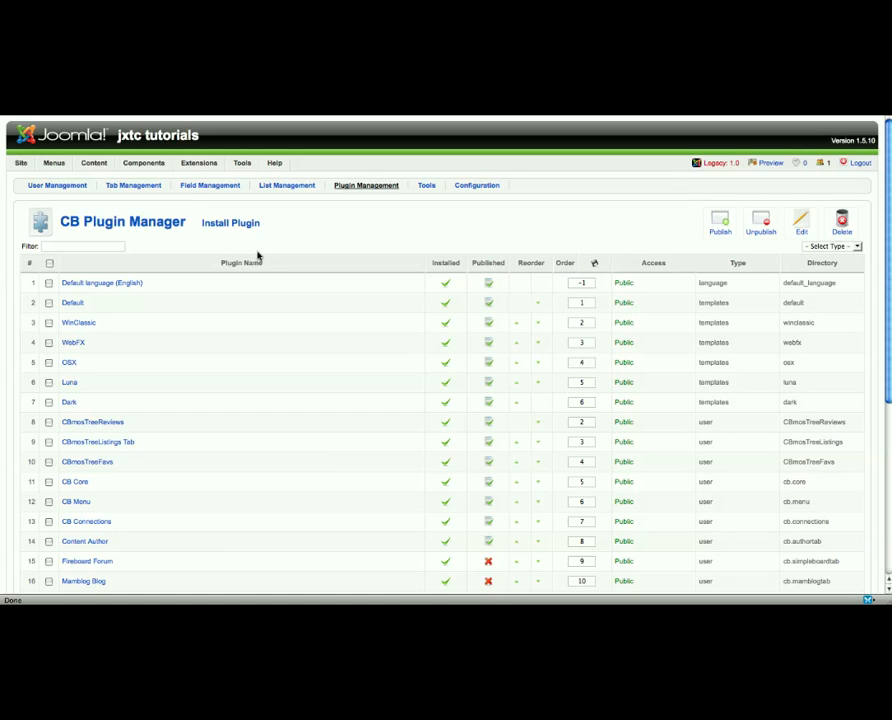
pyautogui.scroll(-5, 257, 256)
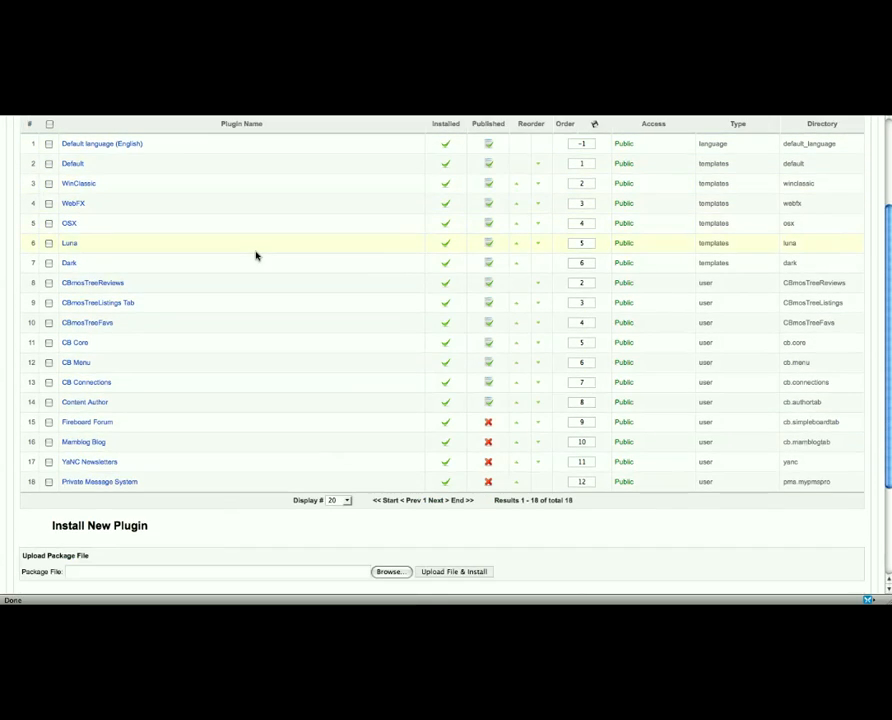
pyautogui.scroll(-2, 256, 257)
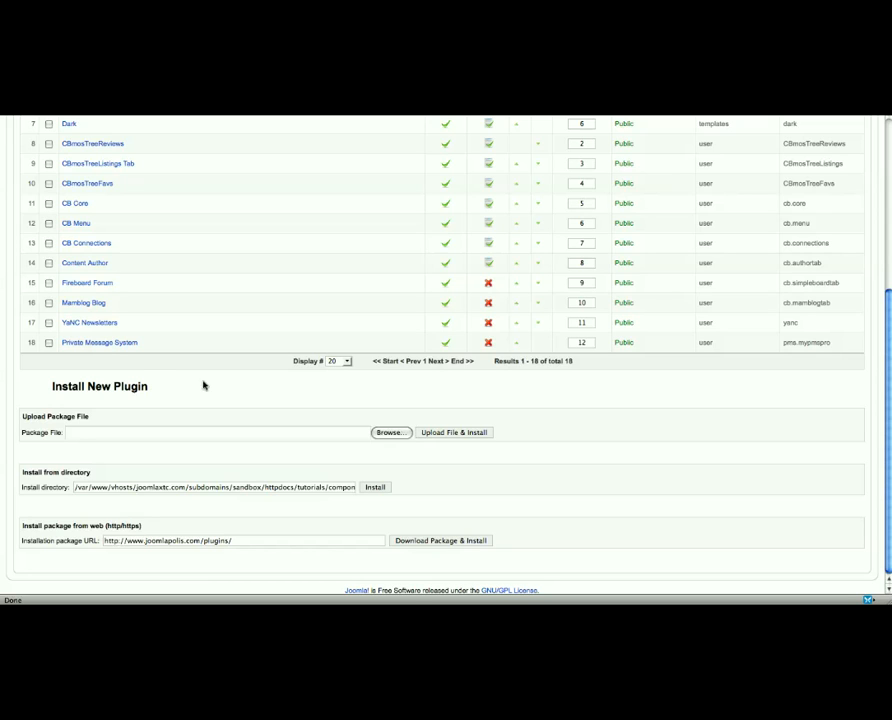
# Upload and install the plugin package cbjmodtab.zip from the Desktop, and continue back to the plugin list.
pyautogui.click(391, 434)
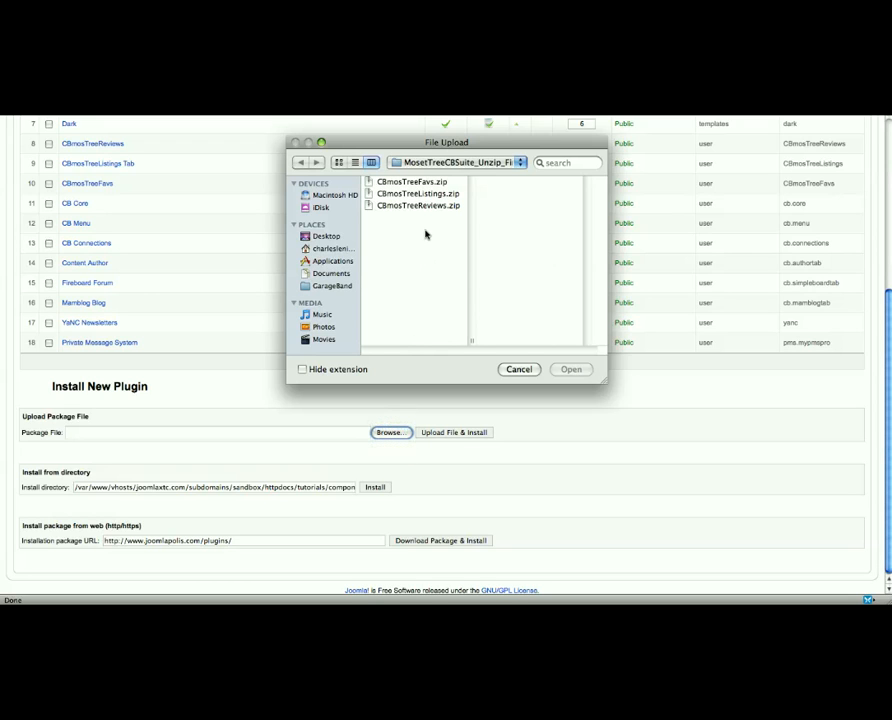
pyautogui.click(334, 238)
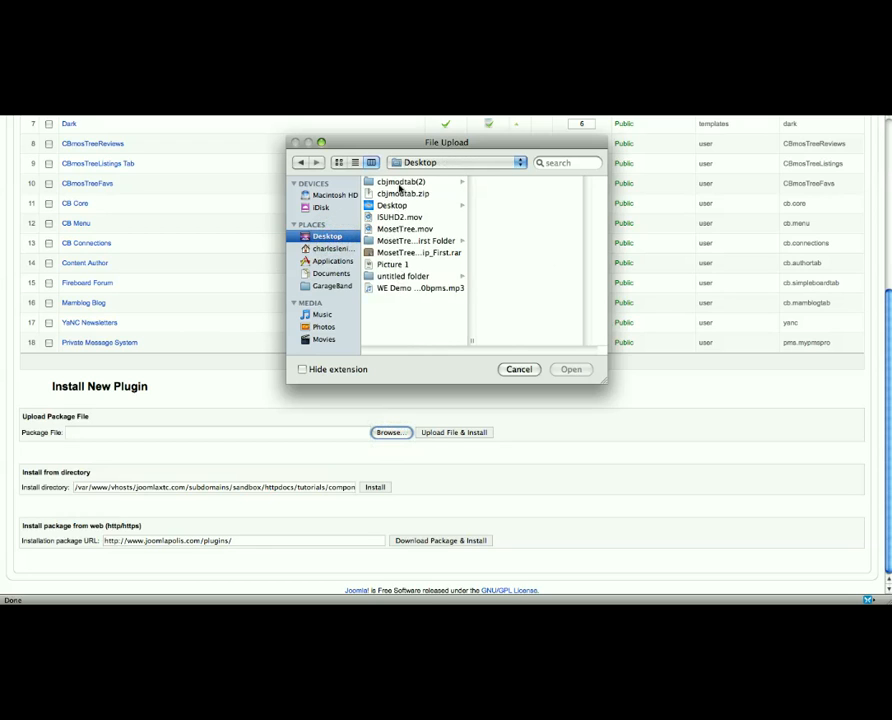
pyautogui.click(401, 194)
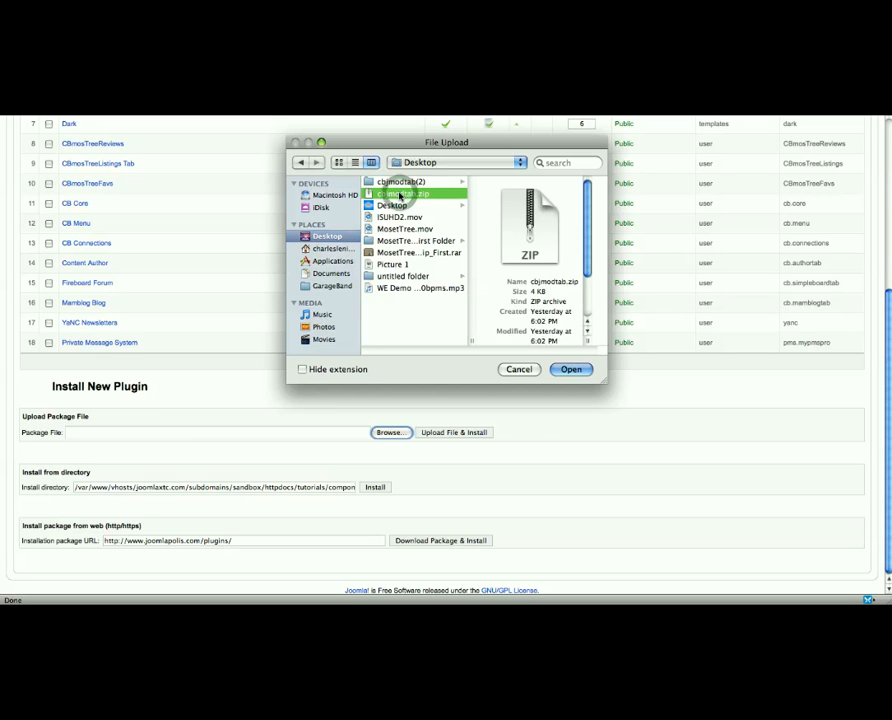
pyautogui.doubleClick(400, 194)
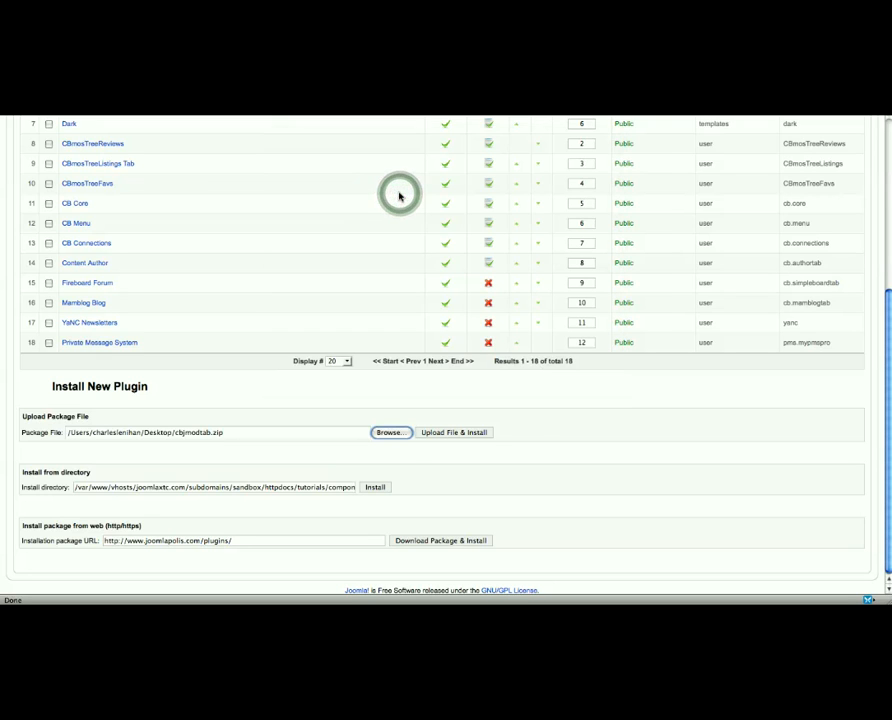
pyautogui.click(462, 433)
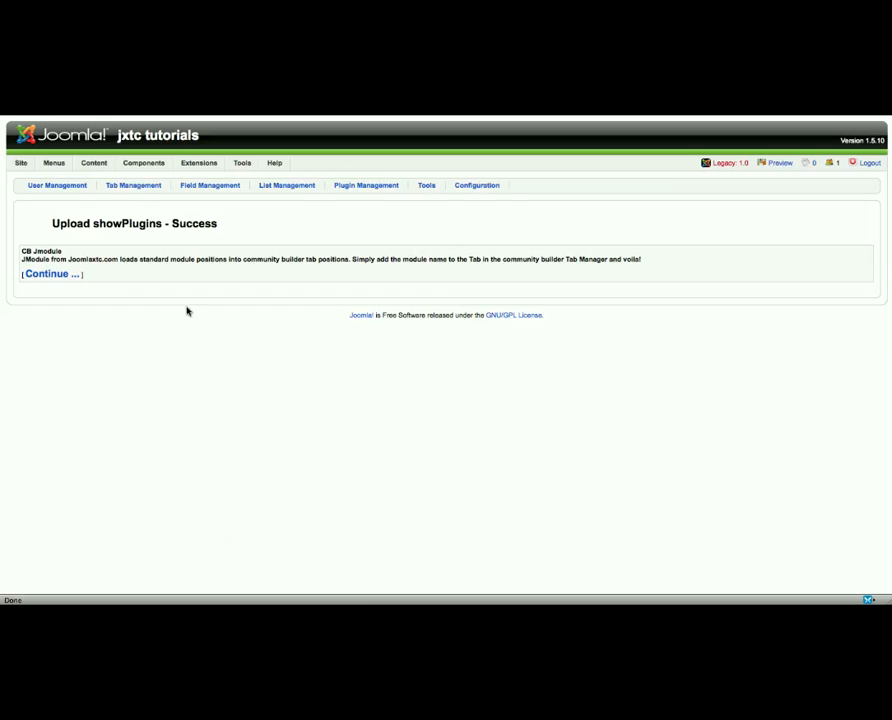
pyautogui.click(60, 280)
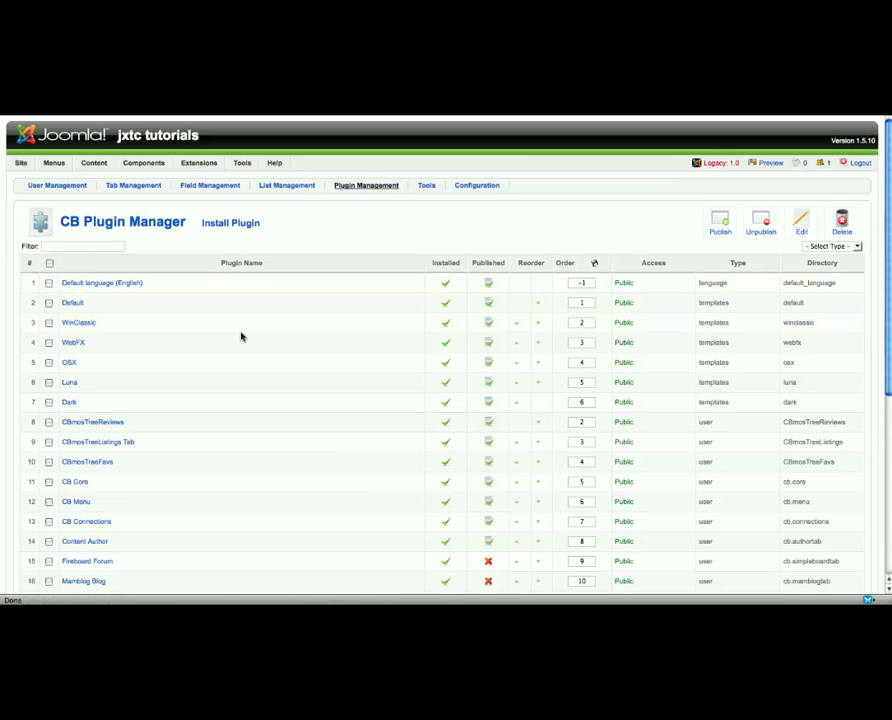
# Publish the CB Jmodule plugin and save its settings.
pyautogui.scroll(-3, 242, 336)
pyautogui.scroll(-2, 242, 336)
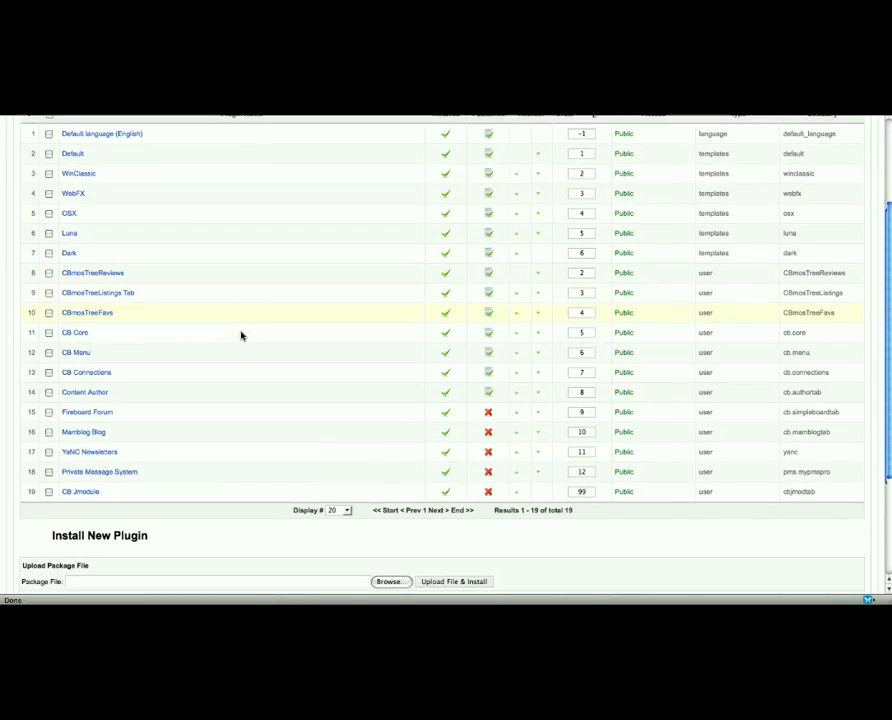
pyautogui.scroll(-1, 240, 340)
pyautogui.scroll(-2, 238, 341)
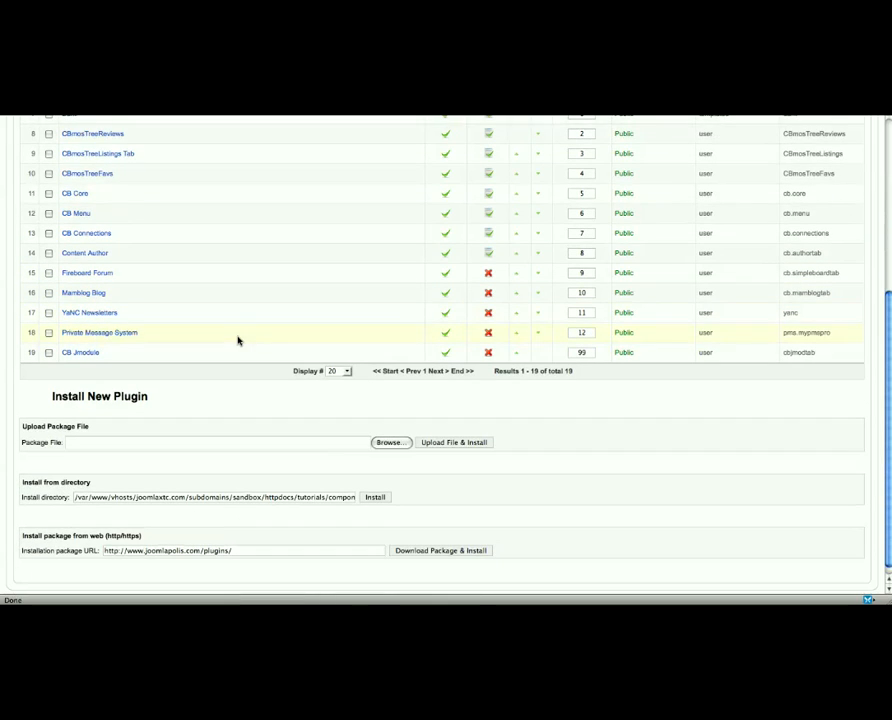
pyautogui.click(88, 355)
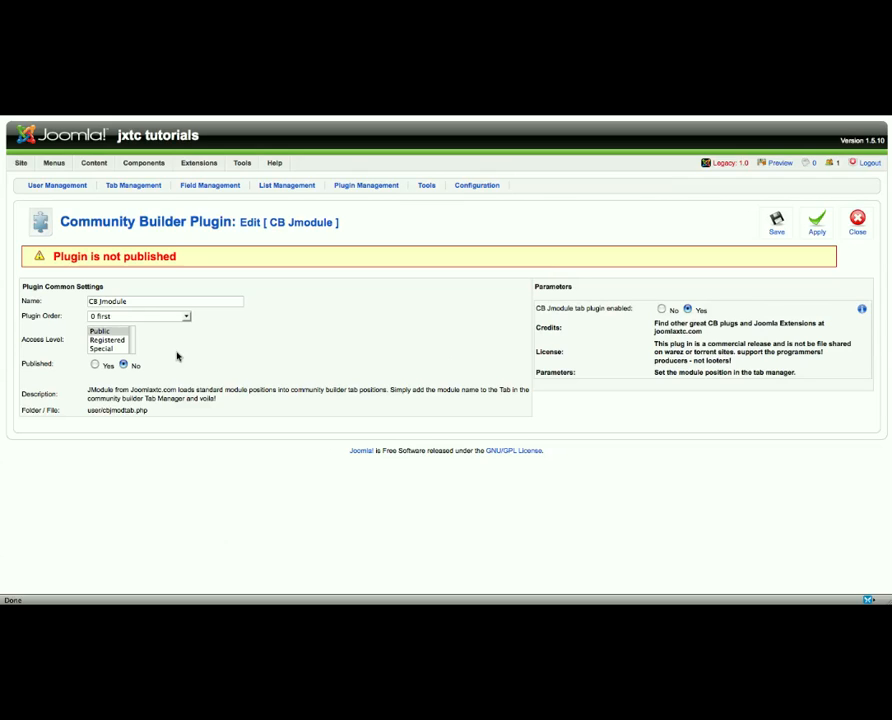
pyautogui.click(96, 366)
pyautogui.click(776, 223)
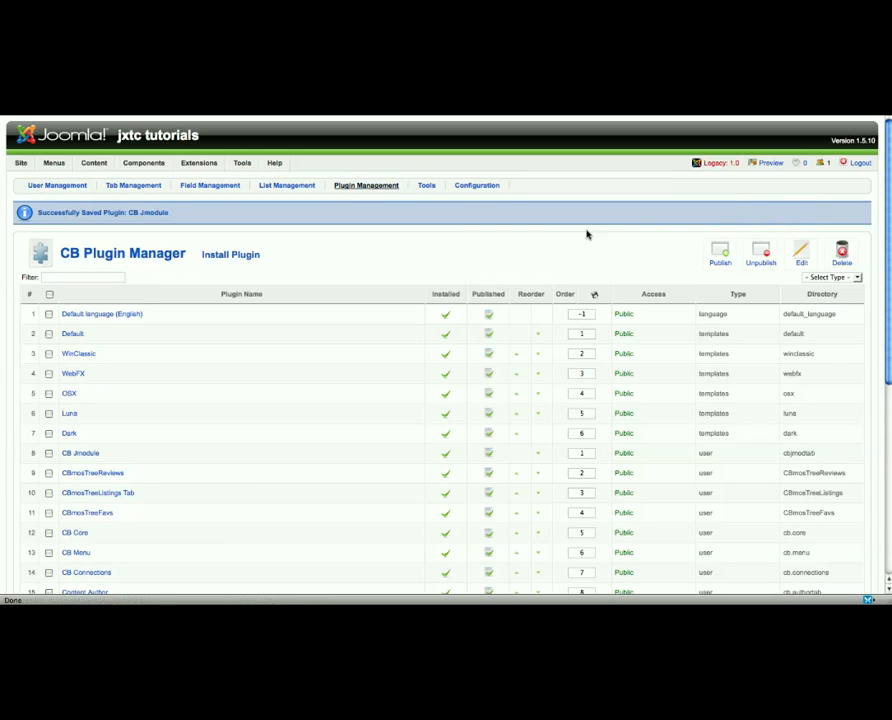
# Open the JModule tab in Community Builder's tab management, review its settings and module position name, and save it.
pyautogui.click(128, 188)
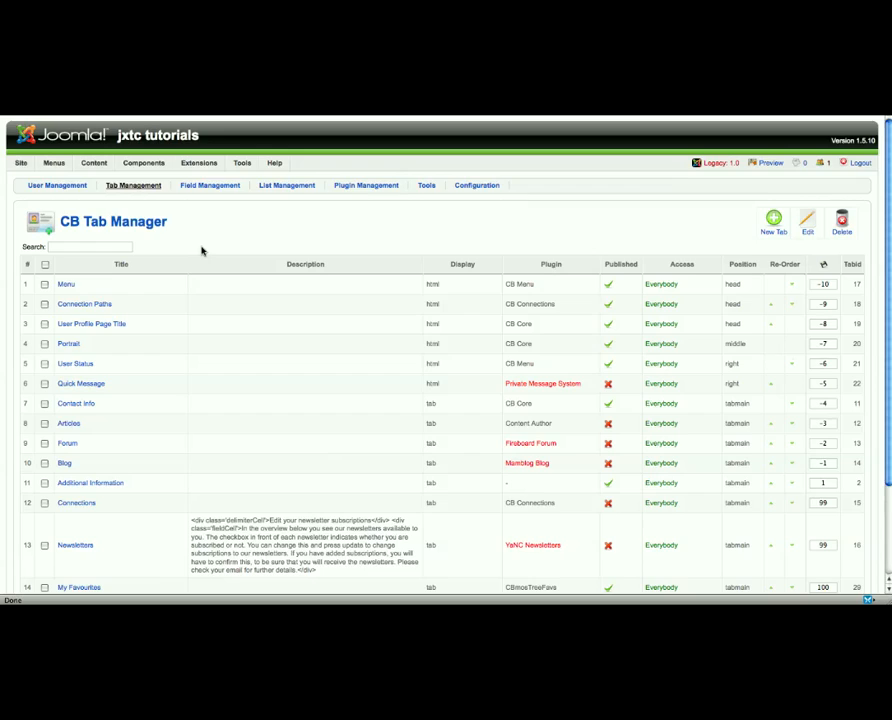
pyautogui.scroll(-3, 203, 254)
pyautogui.scroll(-1, 204, 256)
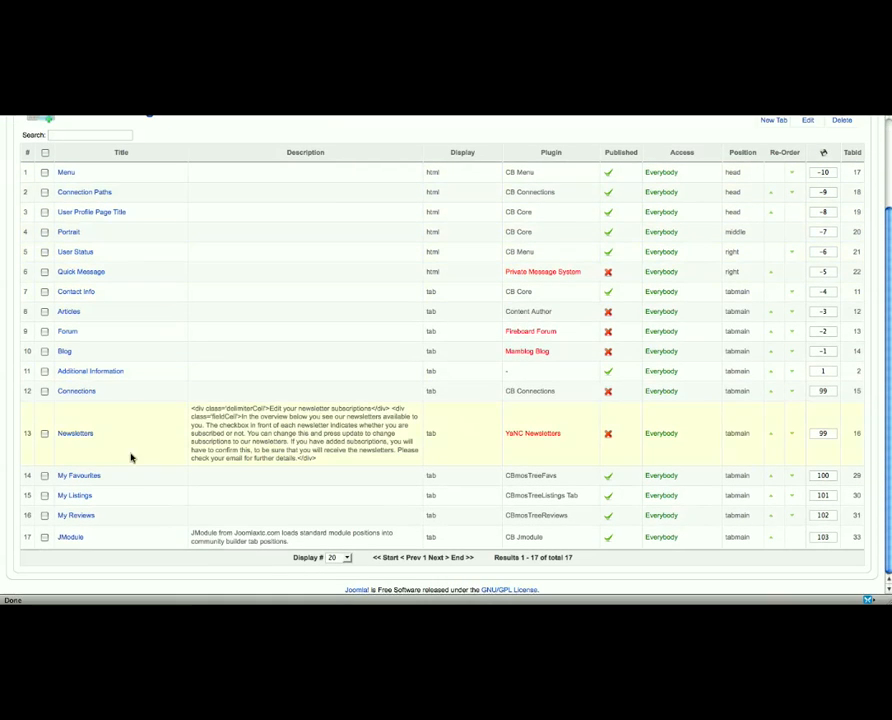
pyautogui.click(70, 541)
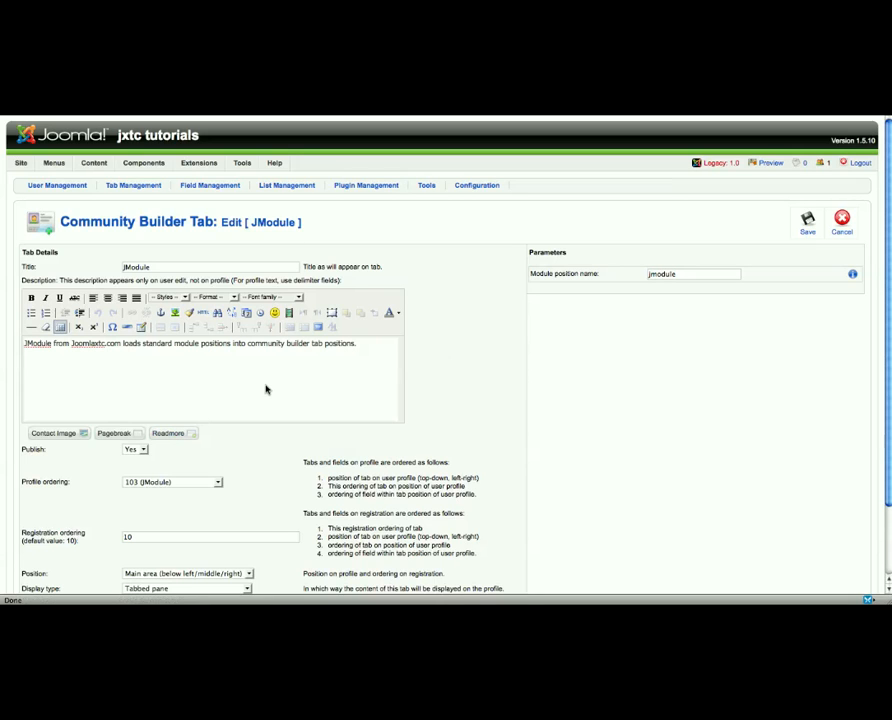
pyautogui.scroll(-3, 266, 389)
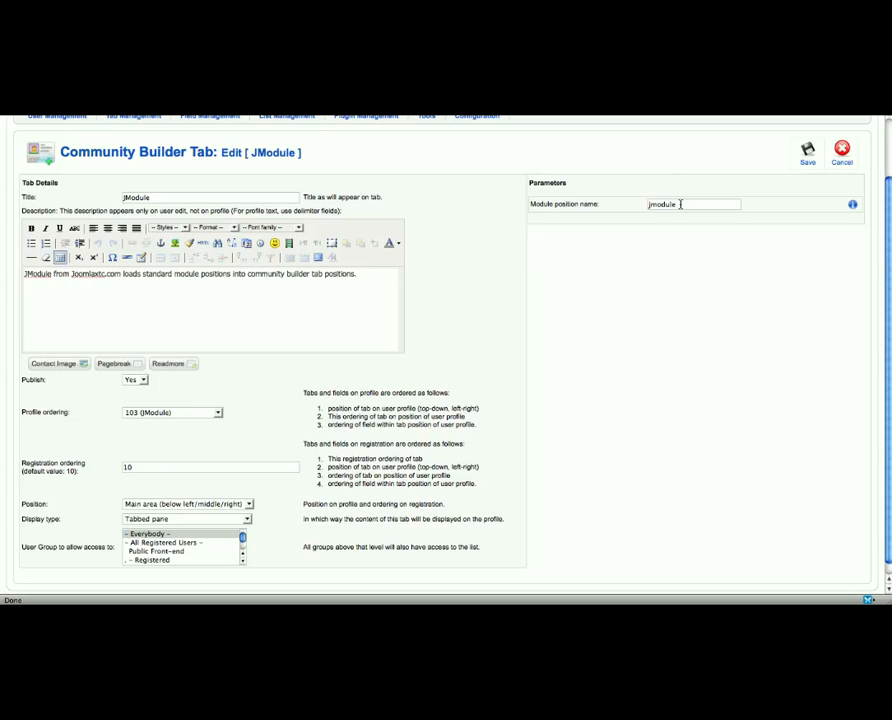
pyautogui.click(809, 153)
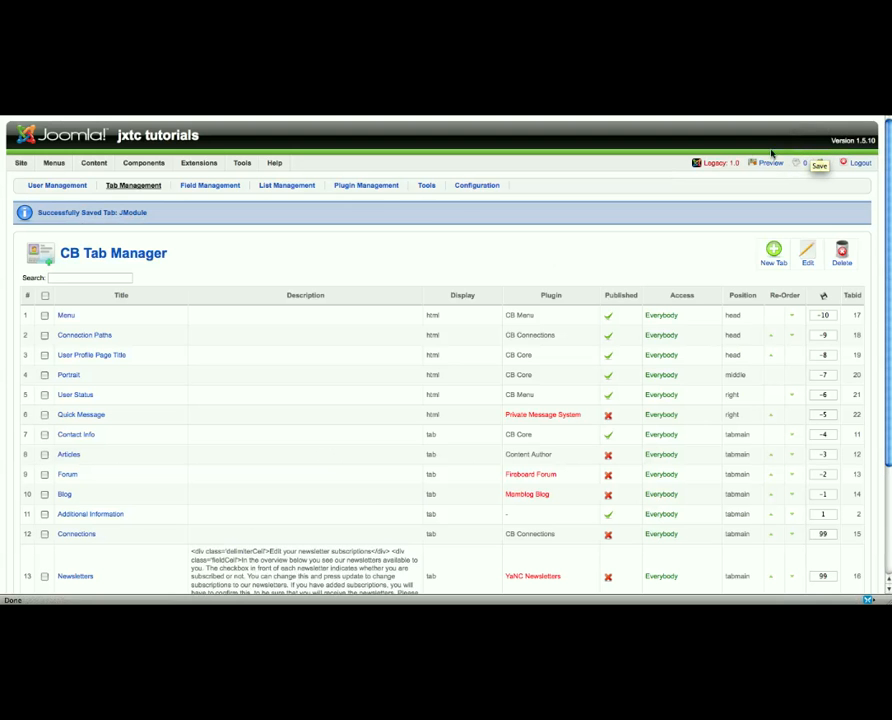
# Change the Breadcrumbs module's position to jmodule in the Module Manager and save the module.
pyautogui.moveTo(201, 167)
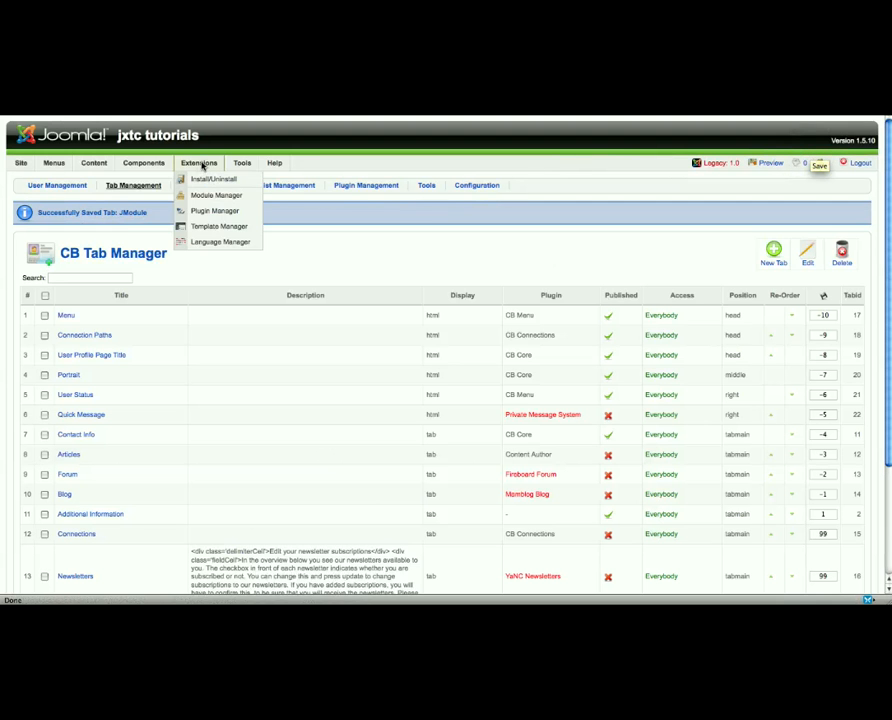
pyautogui.click(205, 194)
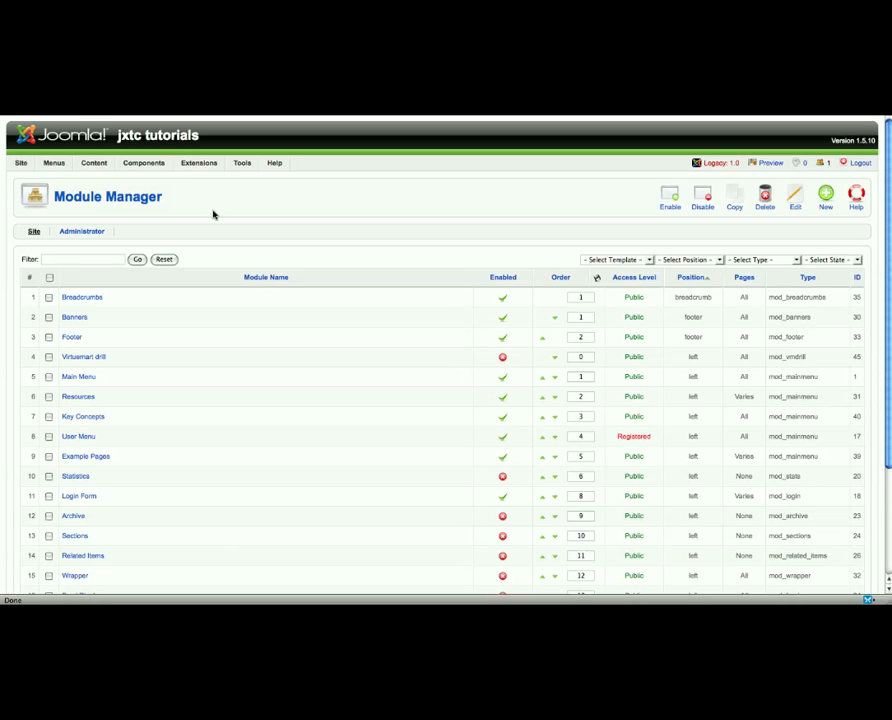
pyautogui.click(89, 299)
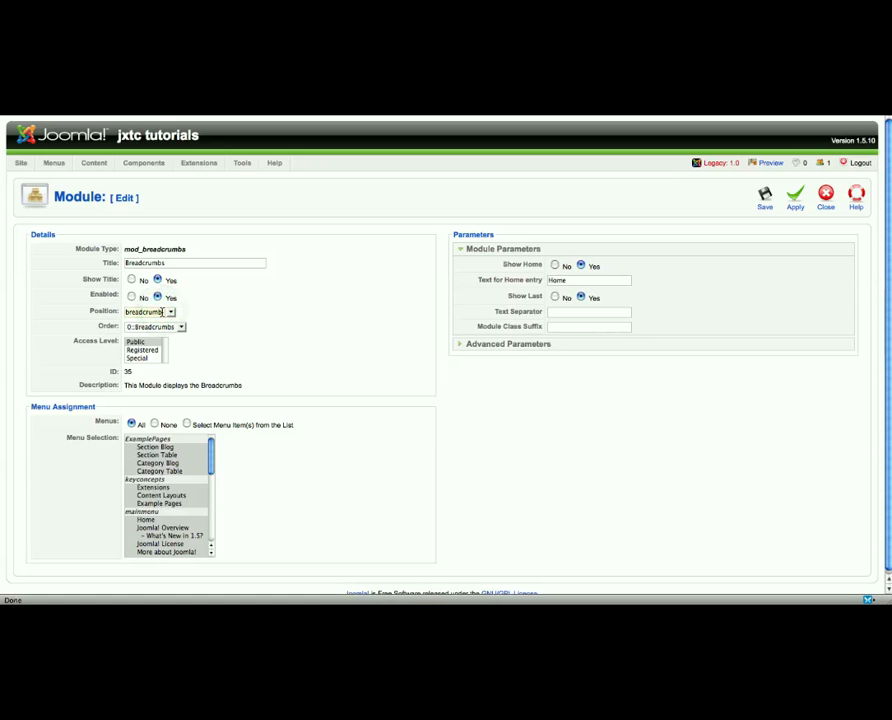
pyautogui.press('BackSpace')
pyautogui.press('BackSpace')
pyautogui.press('BackSpace')
pyautogui.press('BackSpace')
pyautogui.press('BackSpace')
pyautogui.press('BackSpace')
pyautogui.press('BackSpace')
pyautogui.press('BackSpace')
pyautogui.press('BackSpace')
pyautogui.press('BackSpace')
pyautogui.press('BackSpace')
pyautogui.click(766, 194)
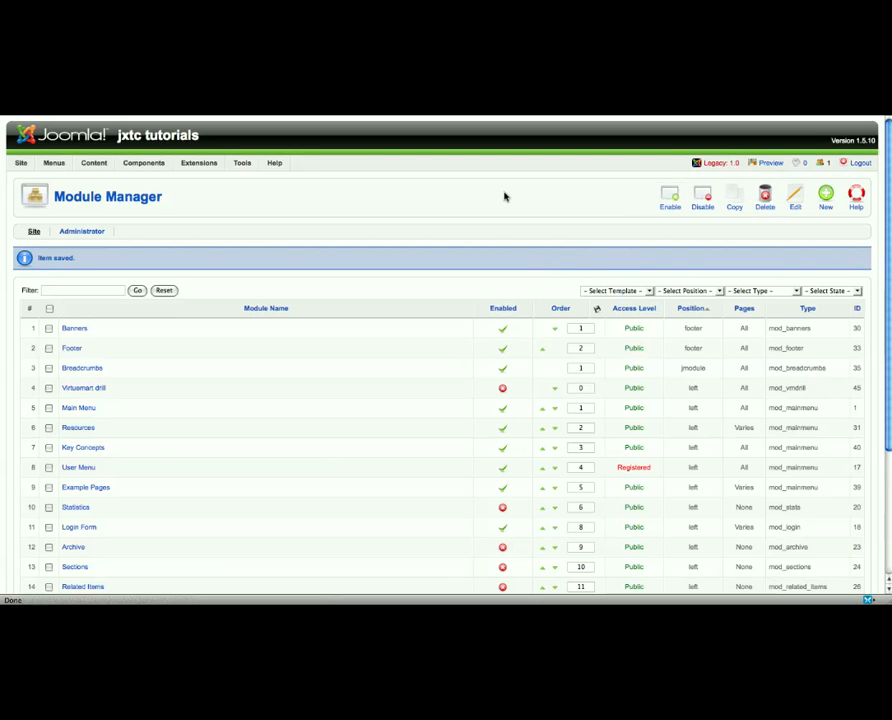
# Preview the site's front end and log in there with the username admin and the account password.
pyautogui.click(768, 163)
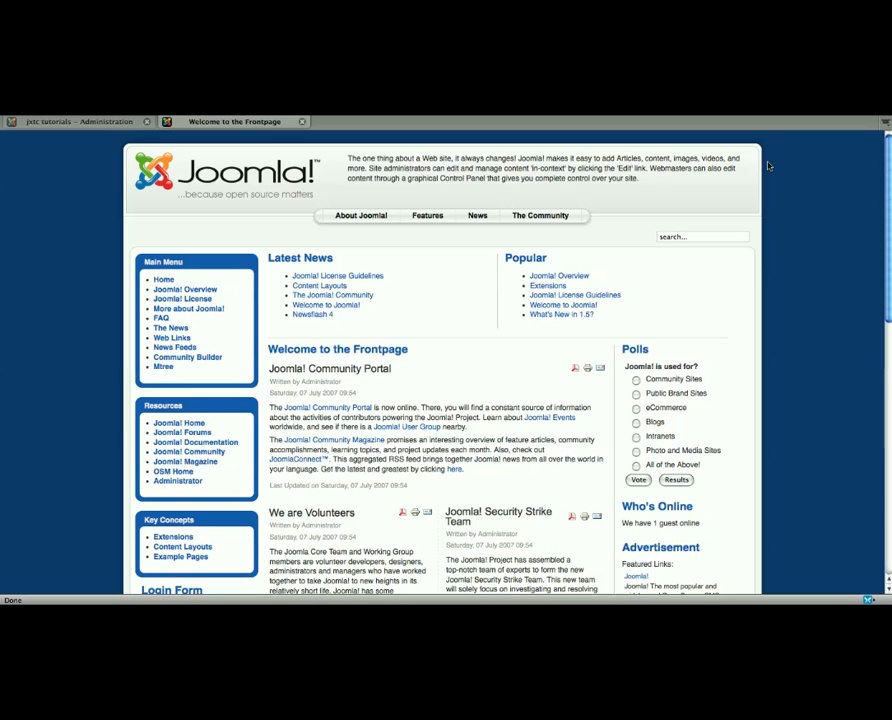
pyautogui.scroll(-1, 395, 280)
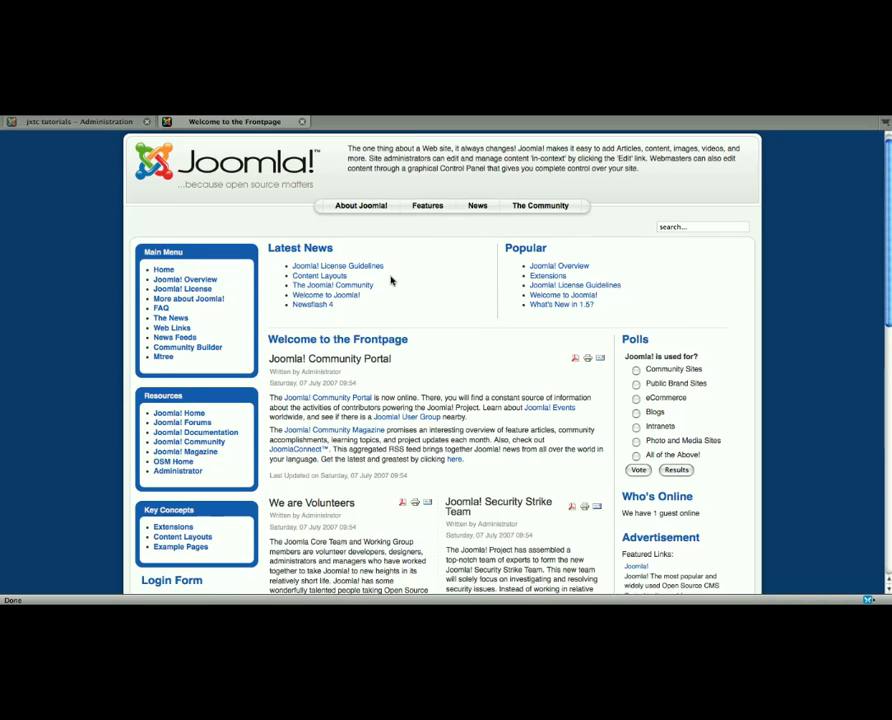
pyautogui.scroll(-3, 391, 285)
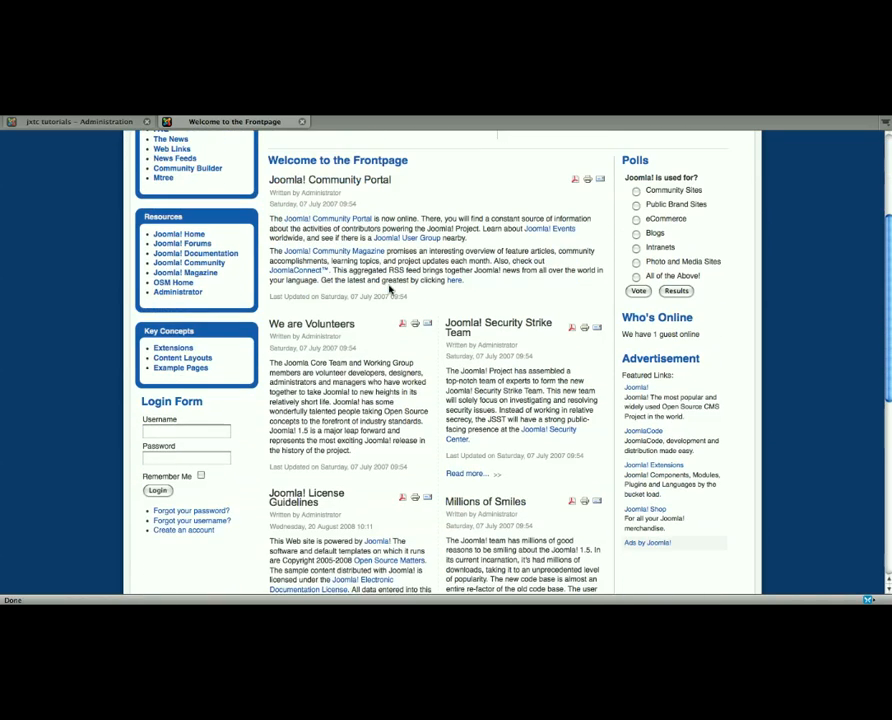
pyautogui.click(154, 432)
pyautogui.write('a')
pyautogui.press('Down')
pyautogui.press('Tab')
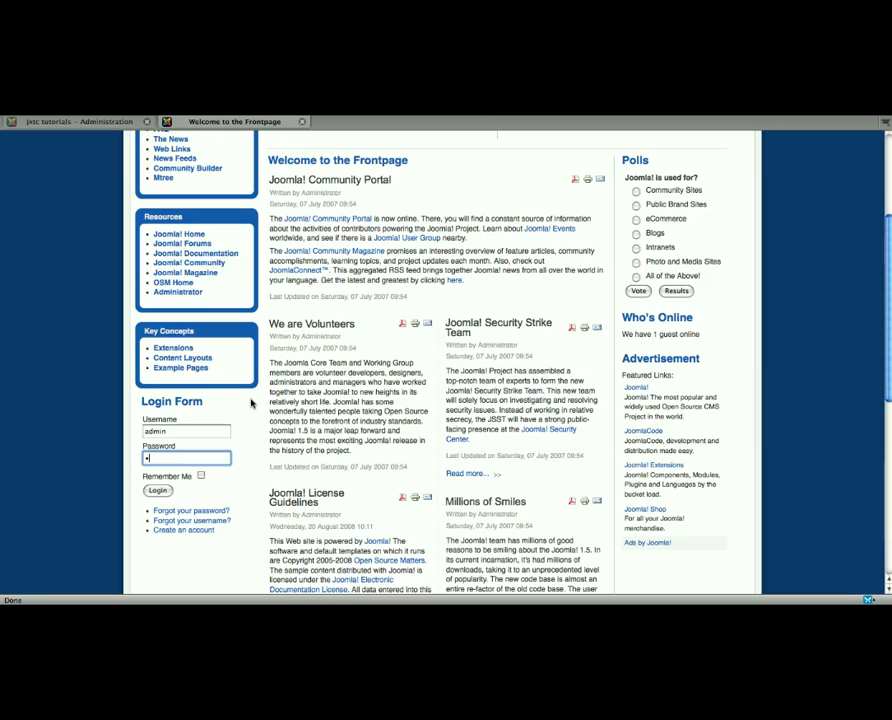
pyautogui.press('Return')
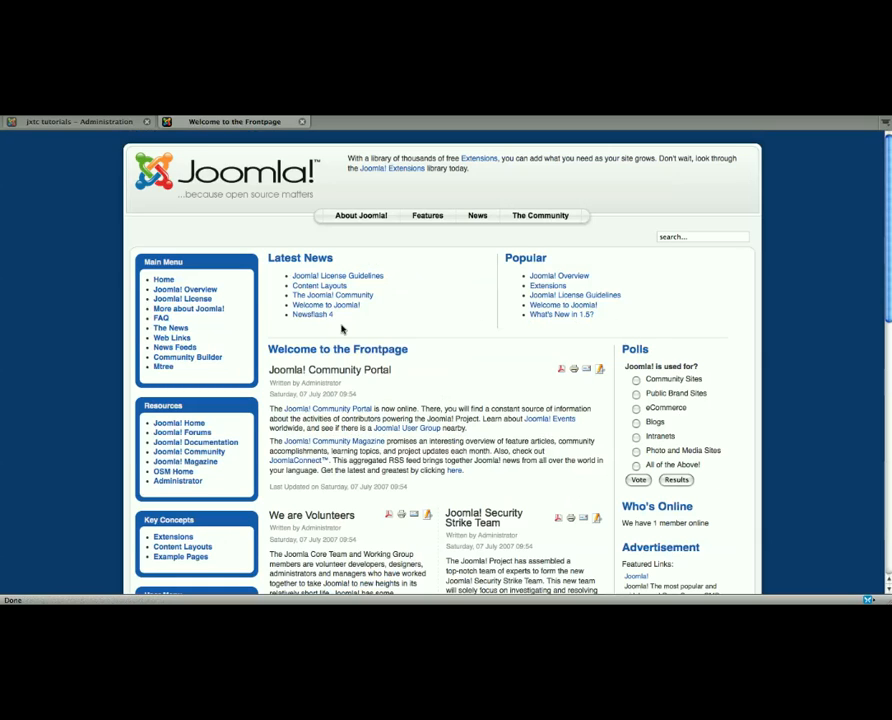
# Open the Community Builder profile page and view the content of its JModule tab.
pyautogui.click(192, 359)
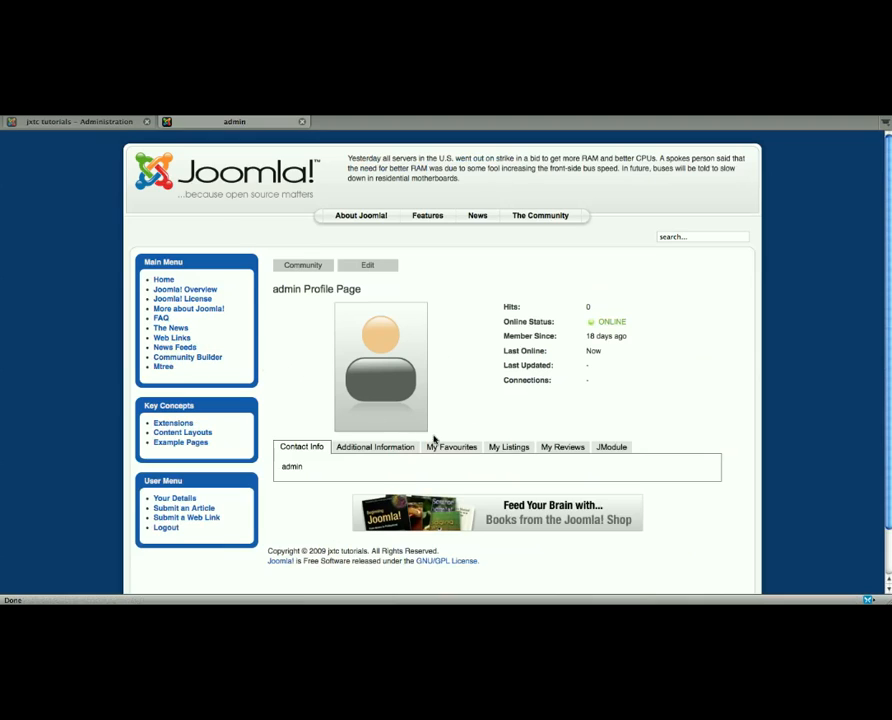
pyautogui.click(619, 452)
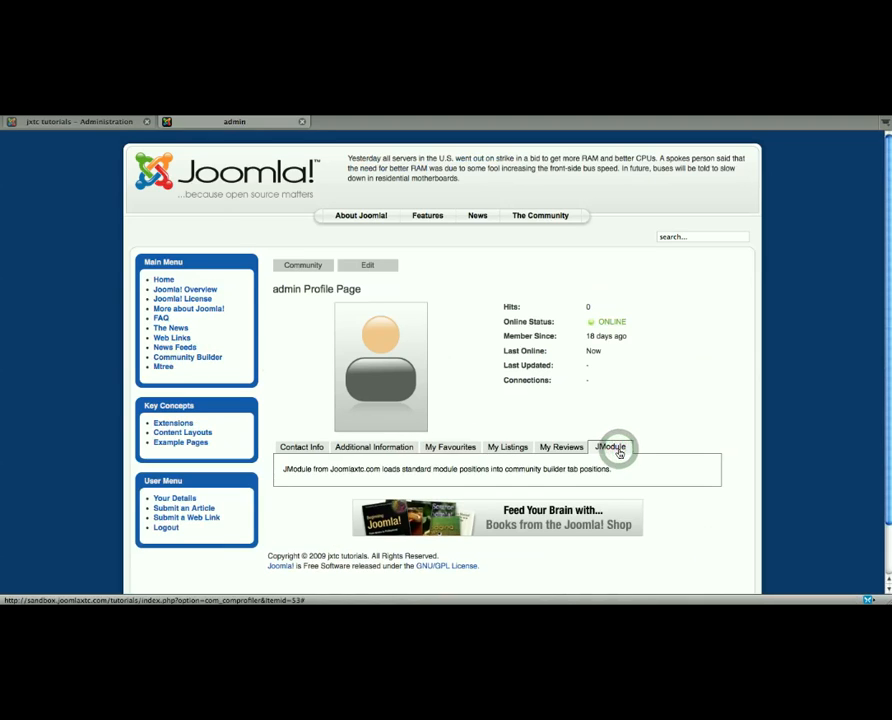